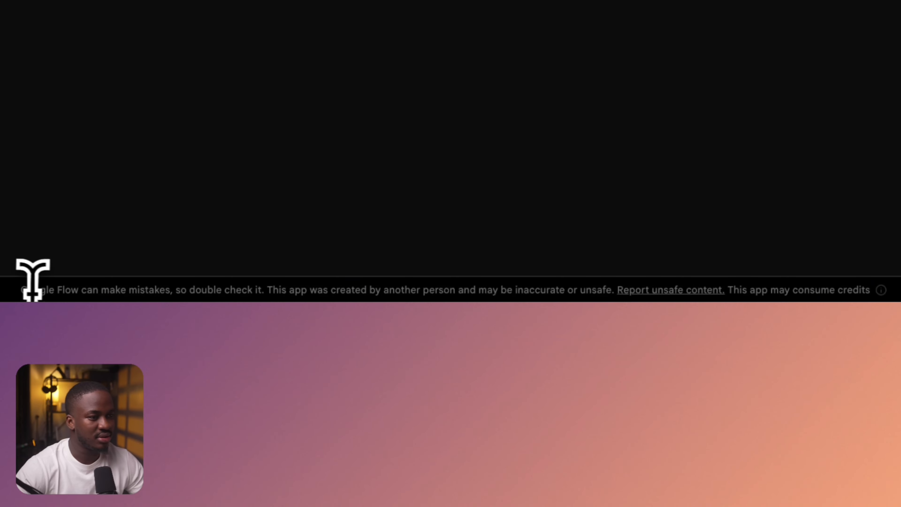
{"action": "triple_click", "coordinate": [34, 284]}
{"action": "left_click", "coordinate": [4, 293]}
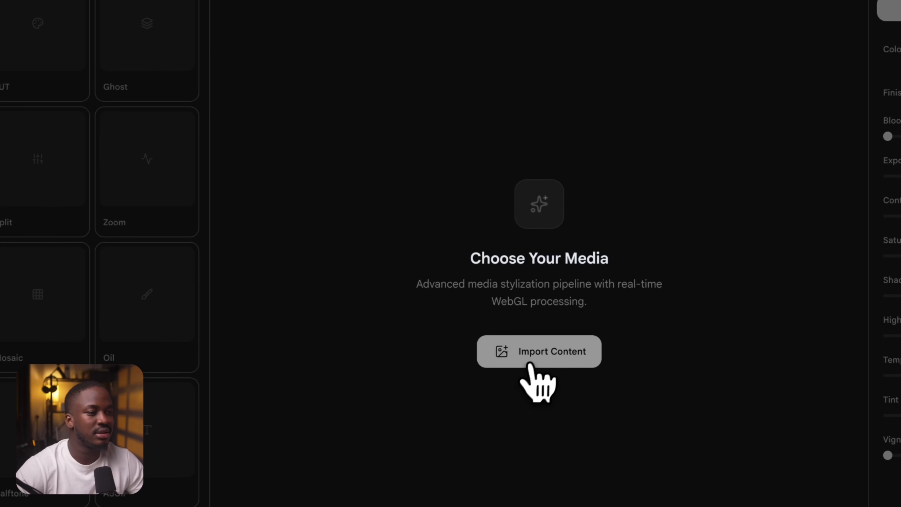
Import the "Animated landscape" video from the project assets into the Shader Effects canvas
{"action": "left_click", "coordinate": [502, 319]}
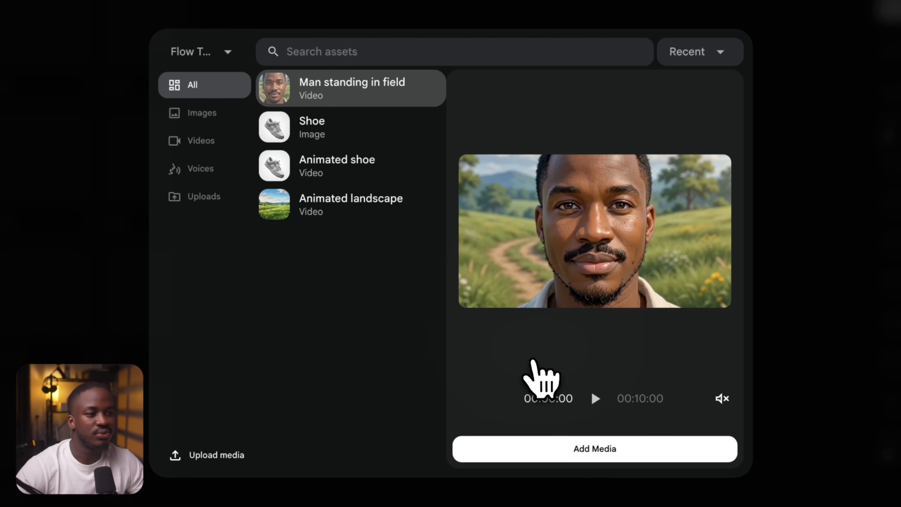
{"action": "left_click", "coordinate": [199, 52]}
{"action": "left_click", "coordinate": [289, 334]}
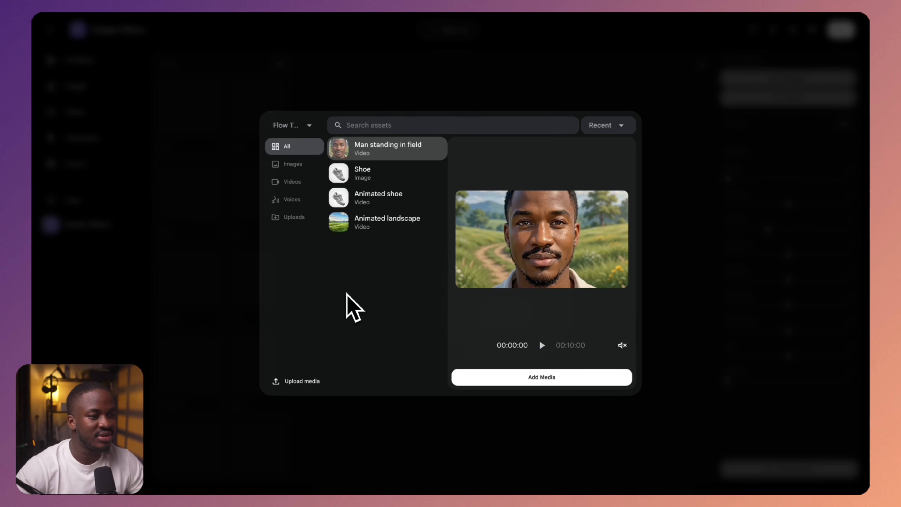
{"action": "left_click", "coordinate": [368, 229]}
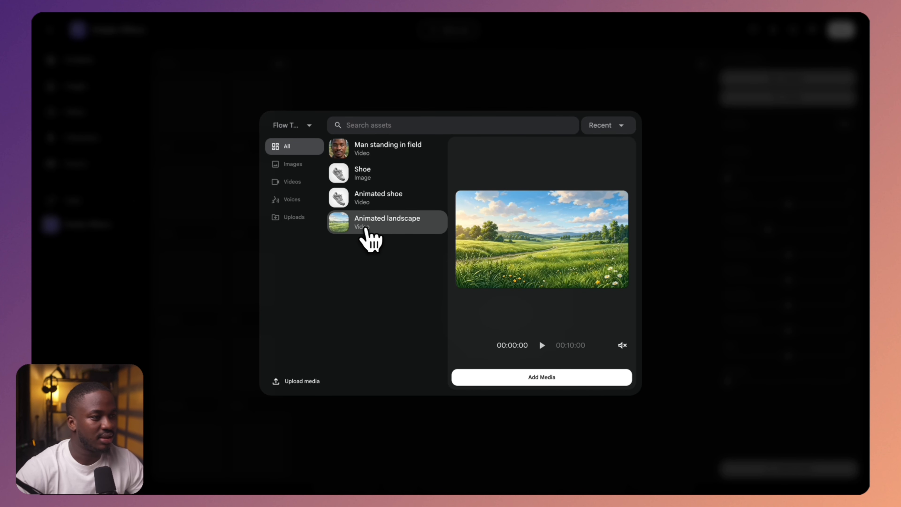
{"action": "left_click", "coordinate": [527, 378]}
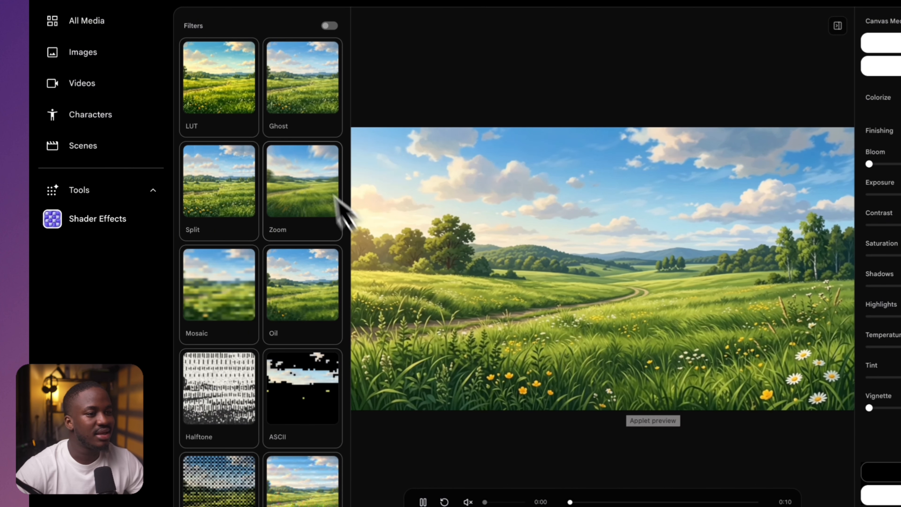
Try the Ghost filter on the landscape video and switch the filters off and on to compare
{"action": "left_click", "coordinate": [318, 82]}
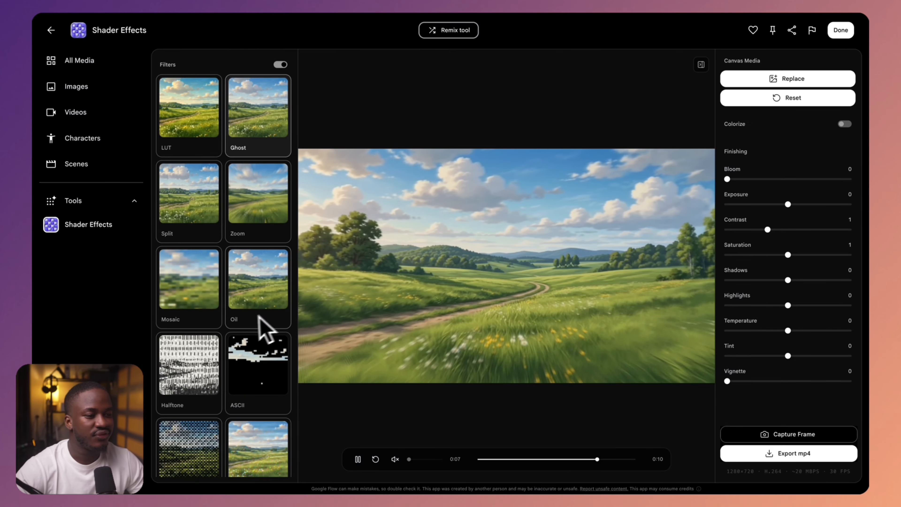
{"action": "scroll", "coordinate": [307, 336], "scroll_direction": "down", "scroll_amount": 3}
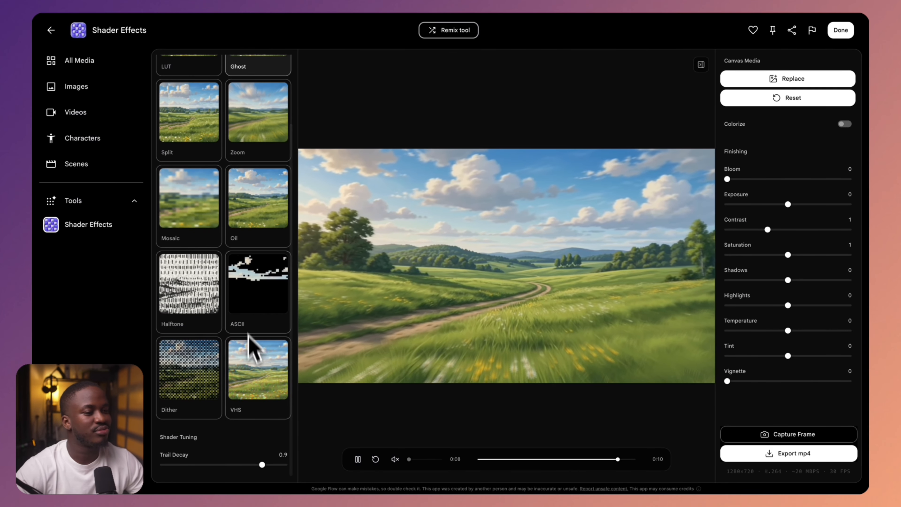
{"action": "scroll", "coordinate": [230, 355], "scroll_direction": "up", "scroll_amount": 3}
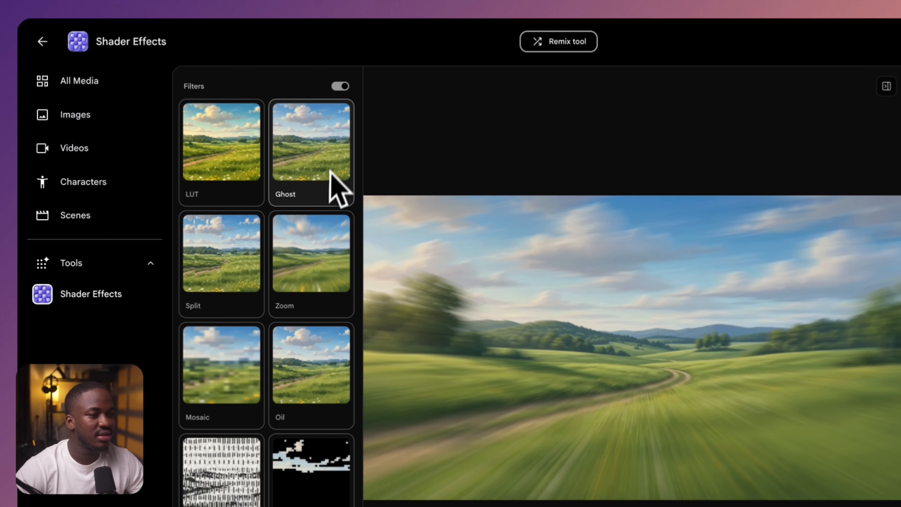
{"action": "left_click", "coordinate": [339, 88]}
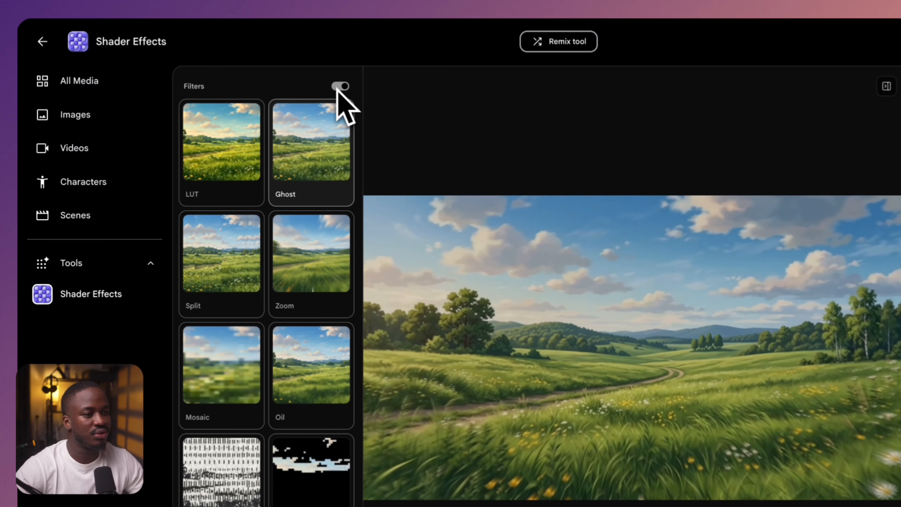
{"action": "left_click", "coordinate": [339, 87]}
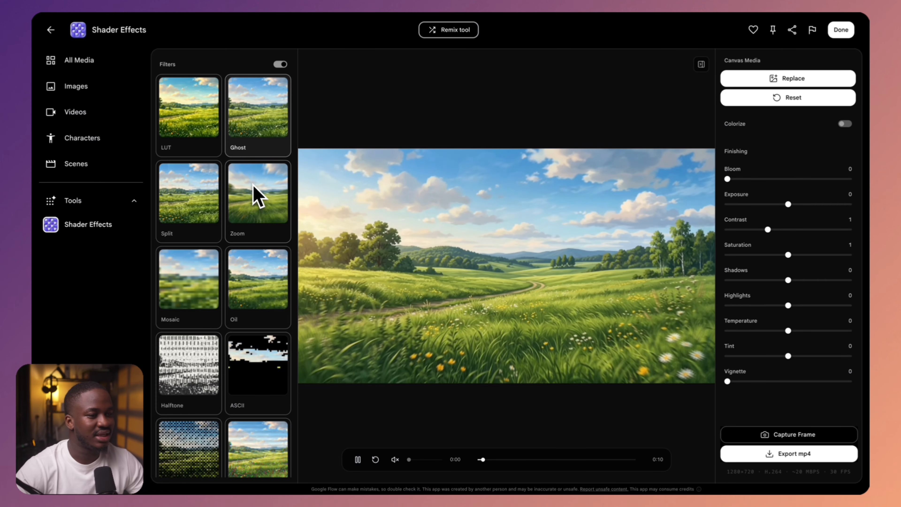
Try the Zoom filter on the video with Center X at 0.46 and reset the canvas effects
{"action": "left_click", "coordinate": [305, 243]}
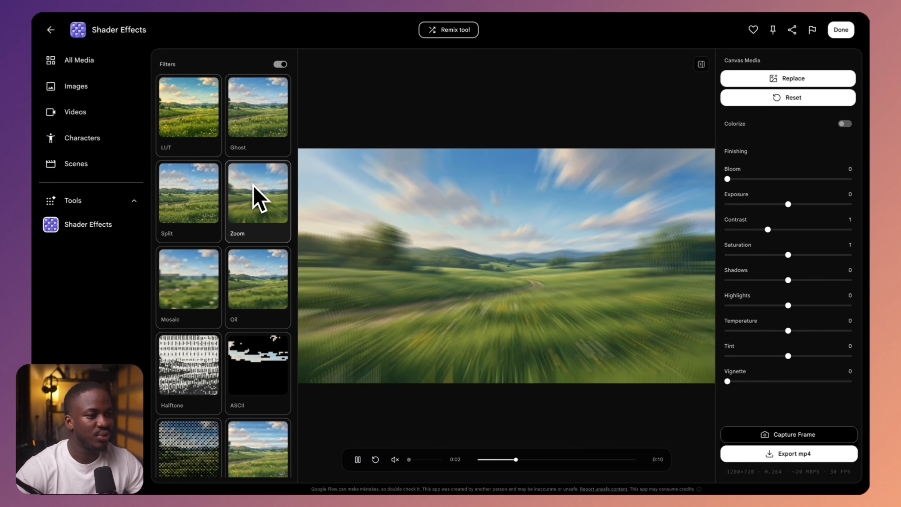
{"action": "scroll", "coordinate": [255, 302], "scroll_direction": "down", "scroll_amount": 1}
{"action": "scroll", "coordinate": [263, 312], "scroll_direction": "down", "scroll_amount": 5}
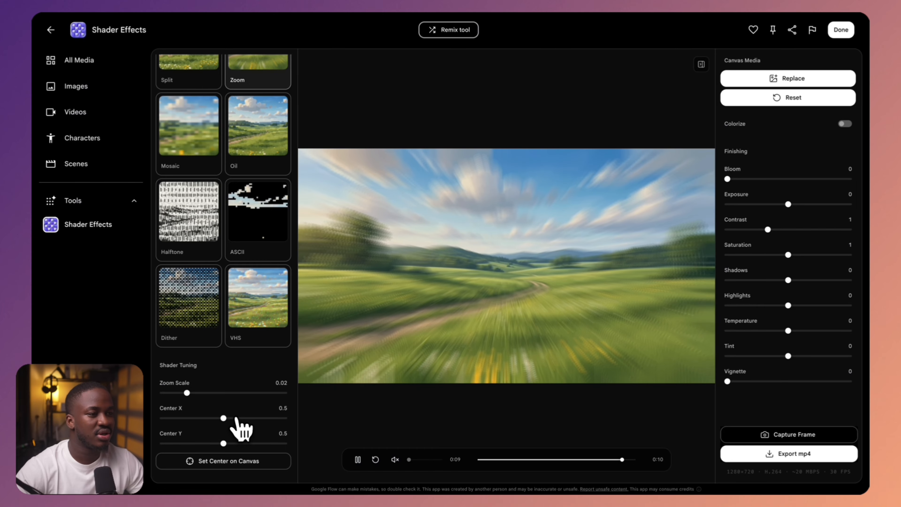
{"action": "mouse_move", "coordinate": [235, 419]}
{"action": "left_mouse_down"}
{"action": "mouse_move", "coordinate": [187, 418]}
{"action": "mouse_move", "coordinate": [239, 419]}
{"action": "mouse_move", "coordinate": [217, 419]}
{"action": "left_mouse_up"}
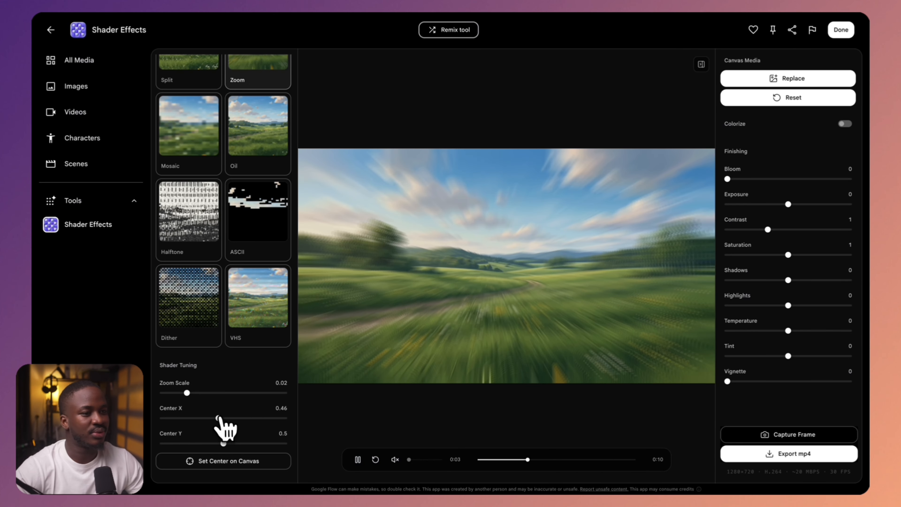
{"action": "left_click", "coordinate": [788, 98]}
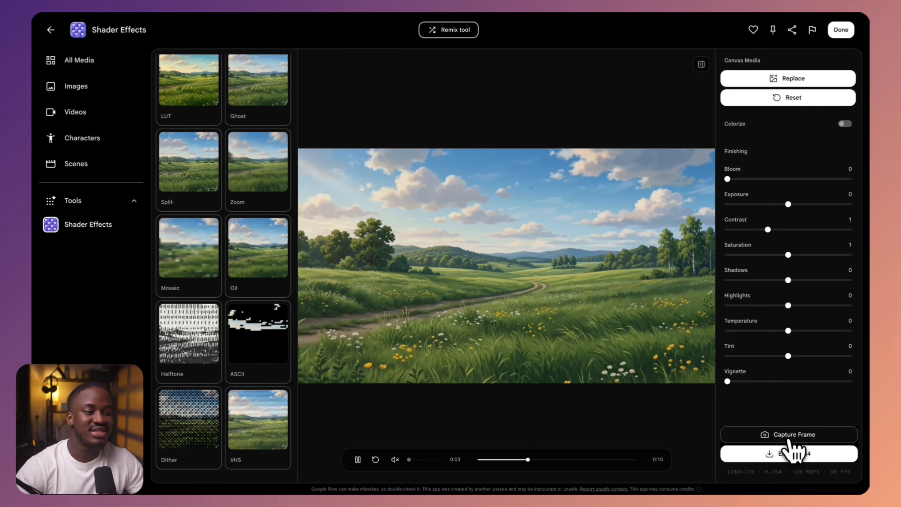
Capture a frame of the landscape video as an image and finish working in Shader Effects
{"action": "left_click", "coordinate": [788, 450]}
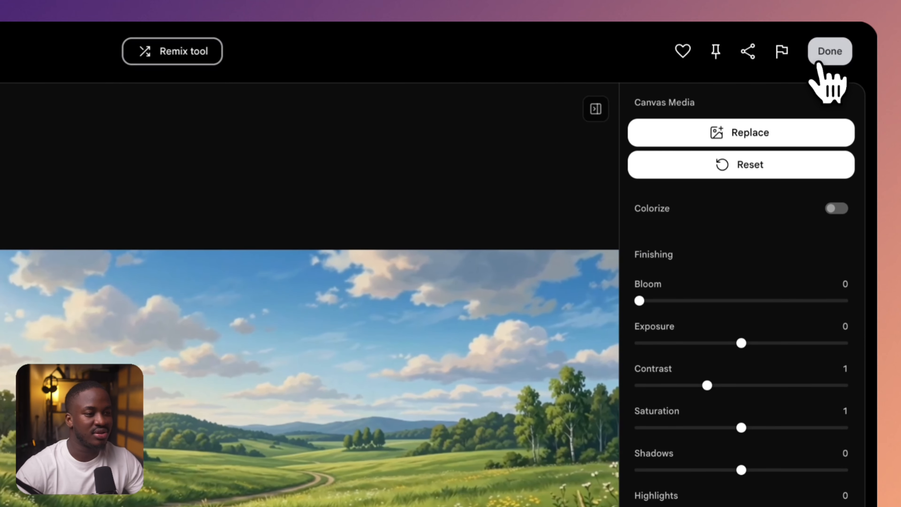
{"action": "left_click", "coordinate": [820, 64]}
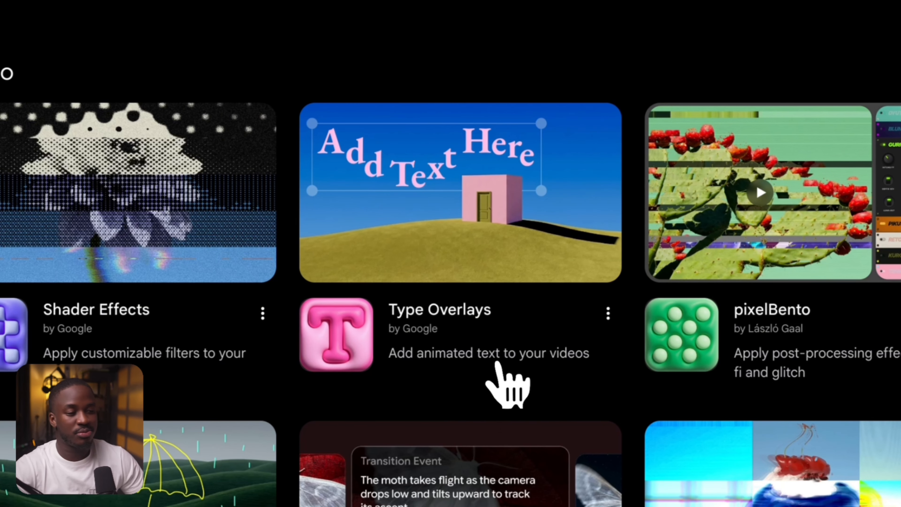
Open the Type Overlays tool and import the "Animated landscape" video as its background media
{"action": "left_click", "coordinate": [460, 197]}
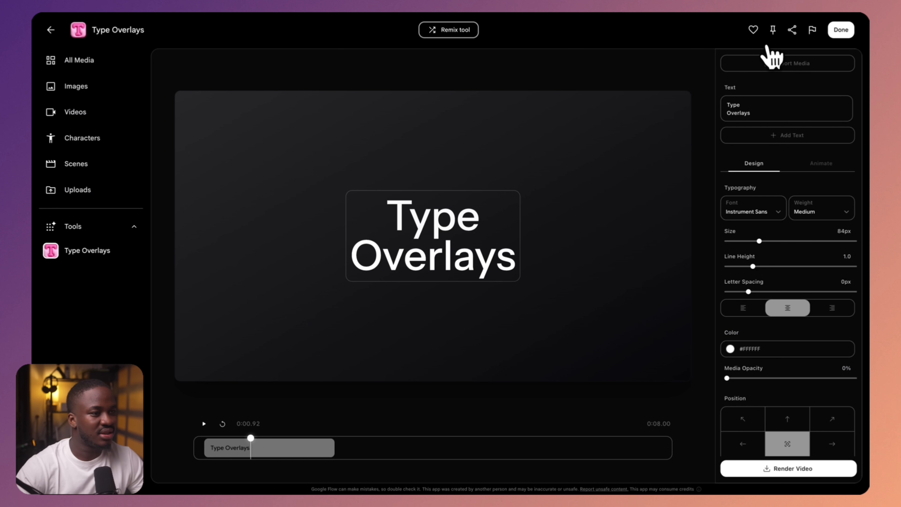
{"action": "left_click", "coordinate": [767, 66]}
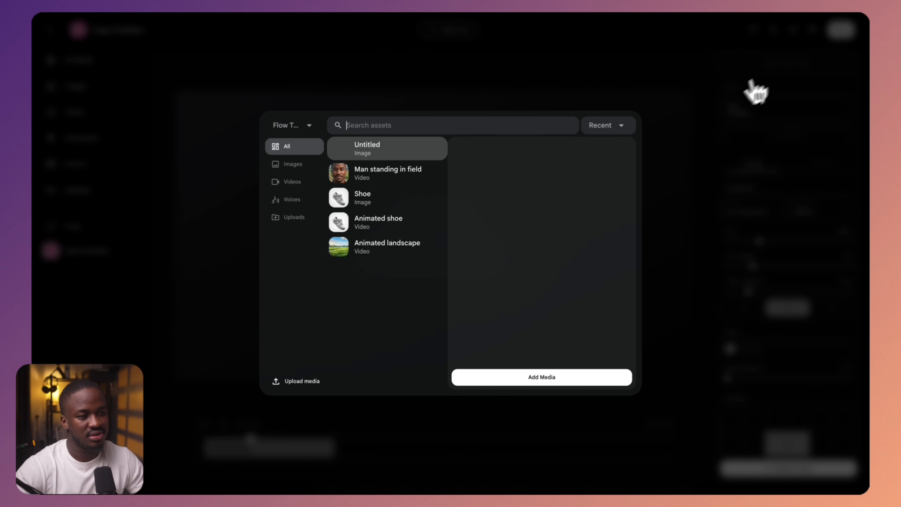
{"action": "left_click", "coordinate": [388, 245]}
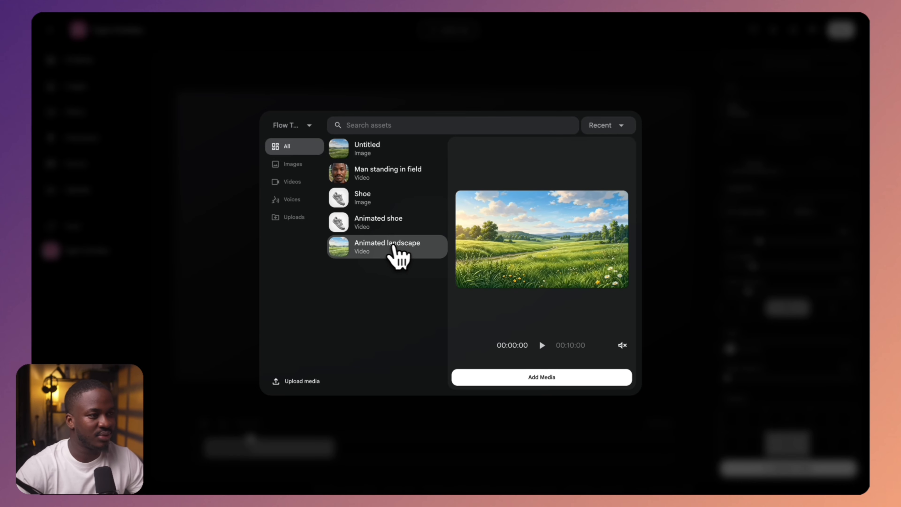
{"action": "left_click", "coordinate": [525, 379]}
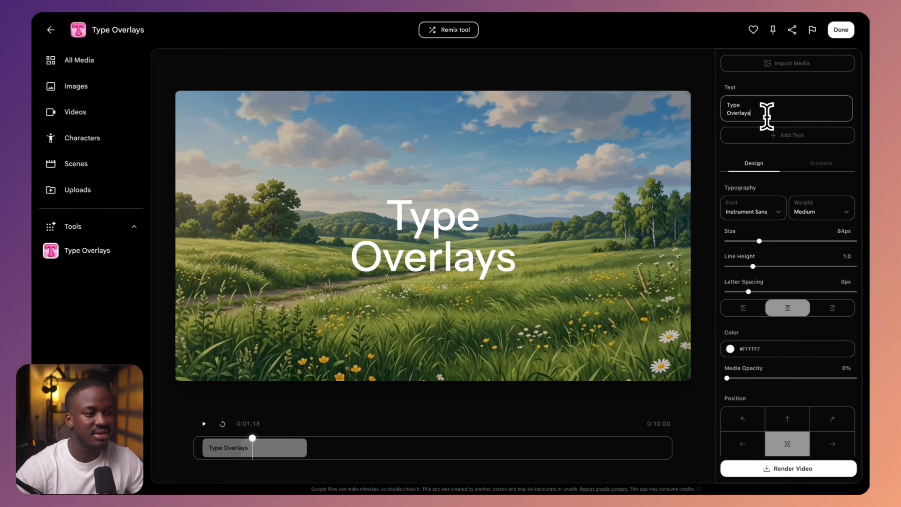
Replace the default overlay text with "Tutorial"
{"action": "left_click_drag", "start_coordinate": [753, 115], "coordinate": [724, 105]}
{"action": "type", "text": "Tutorial"}
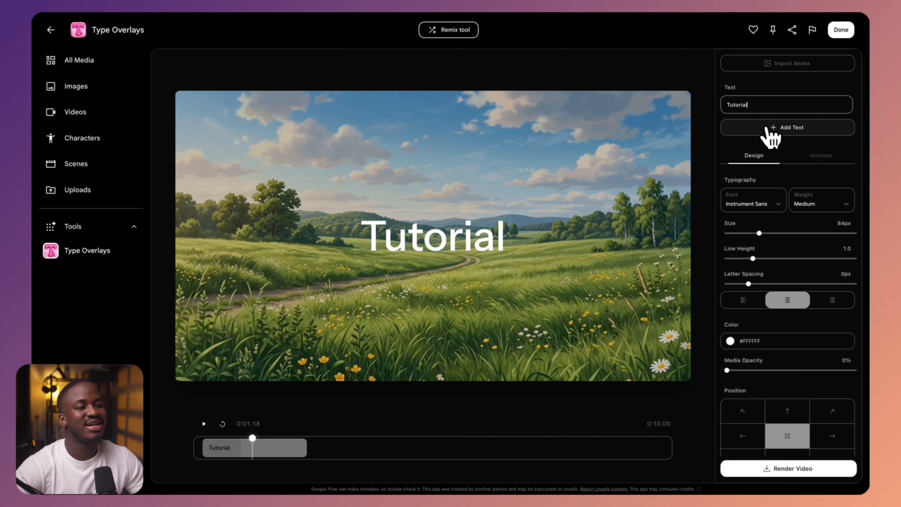
Add a second text layer, try it in the three upper positions, and put it back in the centre
{"action": "left_click", "coordinate": [769, 128]}
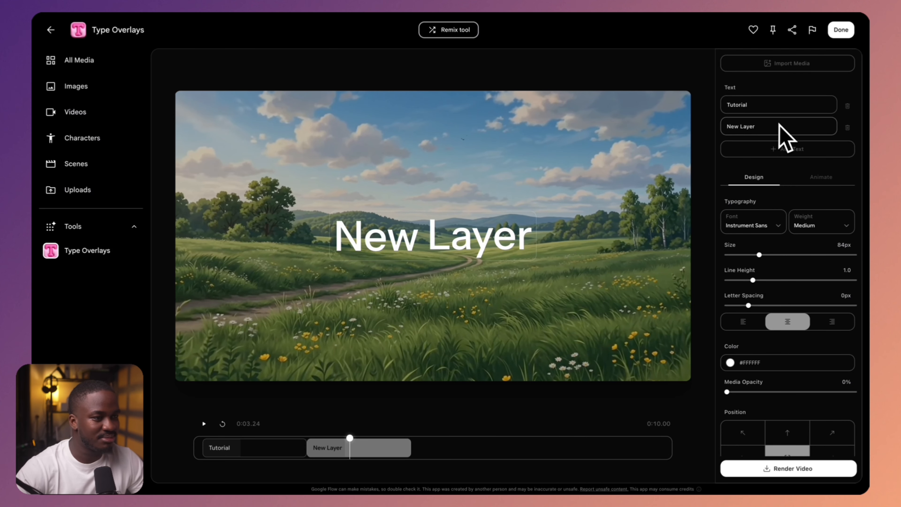
{"action": "scroll", "coordinate": [785, 138], "scroll_direction": "down", "scroll_amount": 1}
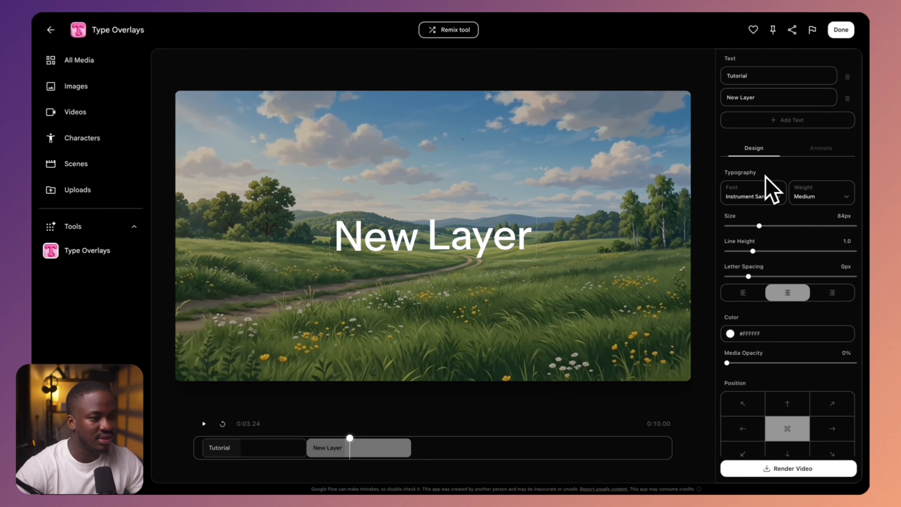
{"action": "scroll", "coordinate": [770, 319], "scroll_direction": "down", "scroll_amount": 1}
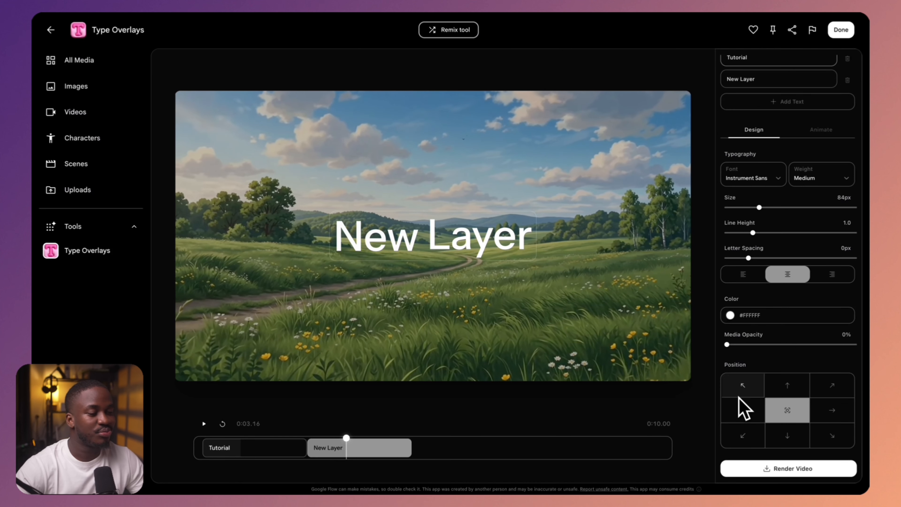
{"action": "left_click", "coordinate": [743, 389]}
{"action": "left_click", "coordinate": [797, 390]}
{"action": "left_click", "coordinate": [815, 389]}
{"action": "left_click", "coordinate": [792, 412]}
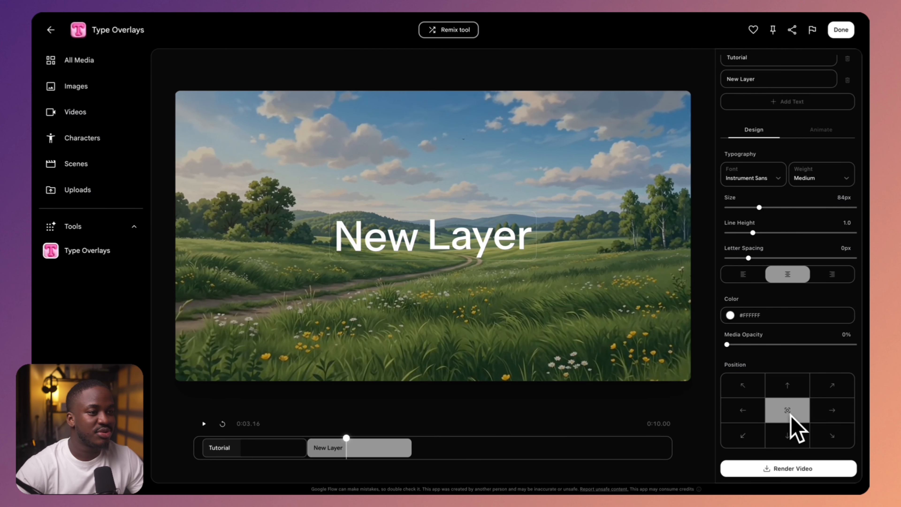
Give the "Tutorial" text a Slide Up transition applied by character
{"action": "left_click", "coordinate": [245, 448]}
{"action": "left_click", "coordinate": [829, 132]}
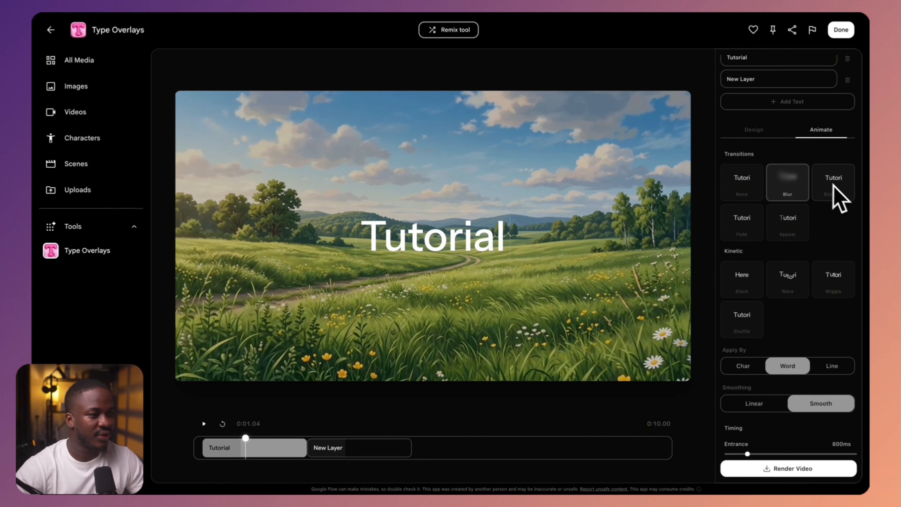
{"action": "left_click", "coordinate": [839, 191]}
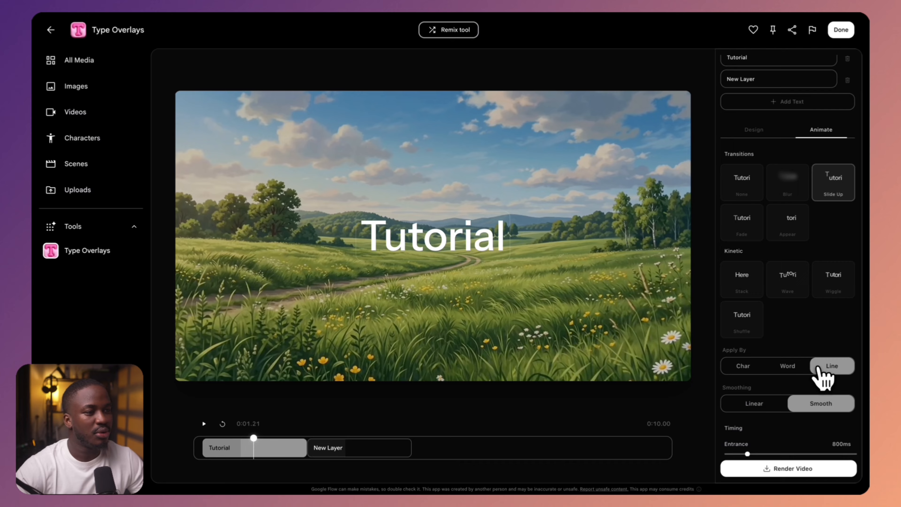
{"action": "left_click", "coordinate": [742, 367]}
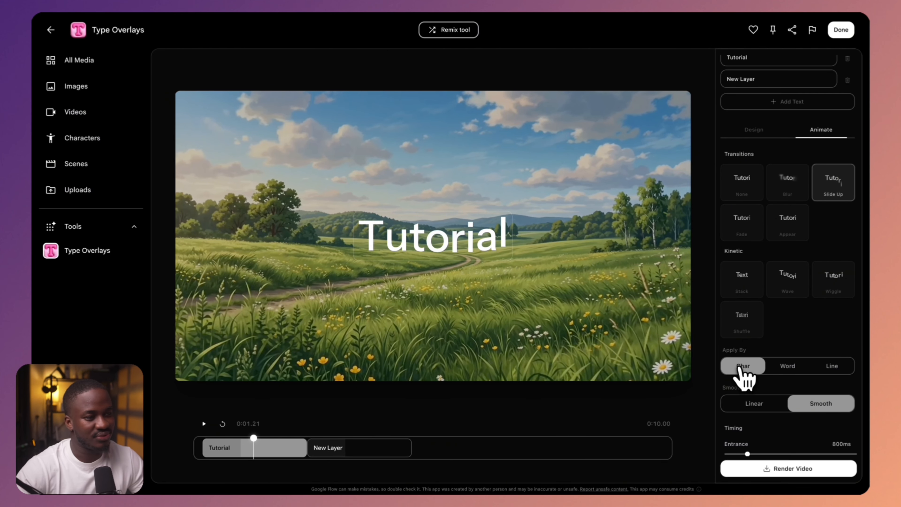
Replay the video from the start to preview the "Tutorial" text's animation
{"action": "left_click", "coordinate": [222, 424]}
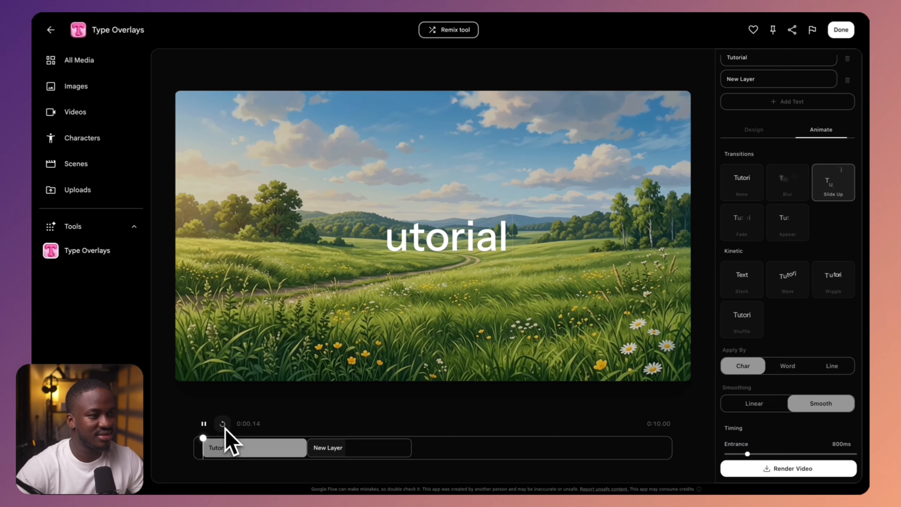
{"action": "left_click", "coordinate": [211, 427]}
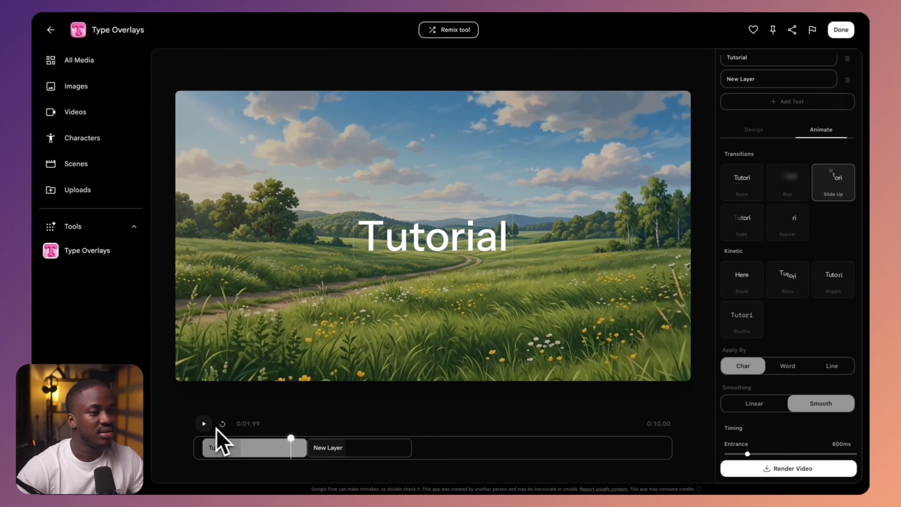
{"action": "left_click", "coordinate": [222, 424]}
Compare Linear and Smooth smoothing on the "Tutorial" animation, keep Smooth, and set its Exit timing to 800 ms
{"action": "left_click", "coordinate": [759, 406]}
{"action": "left_click", "coordinate": [807, 408]}
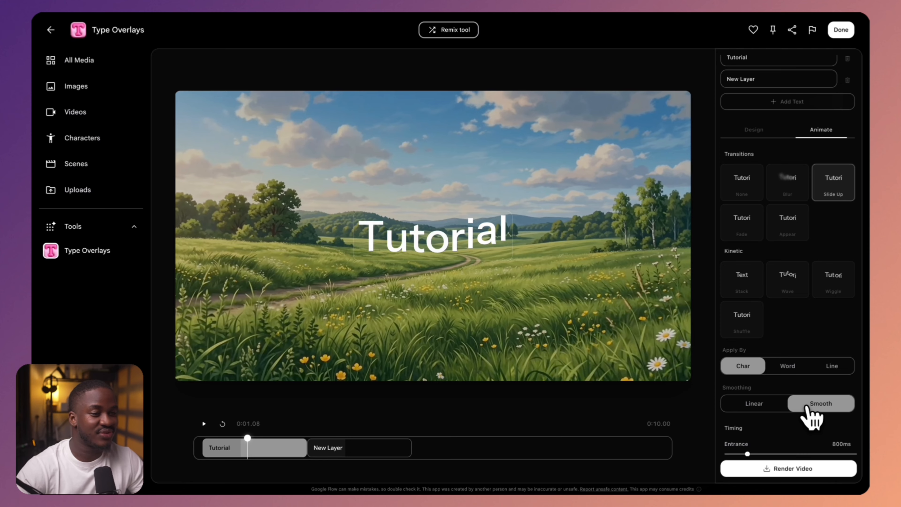
{"action": "scroll", "coordinate": [805, 406], "scroll_direction": "down", "scroll_amount": 1}
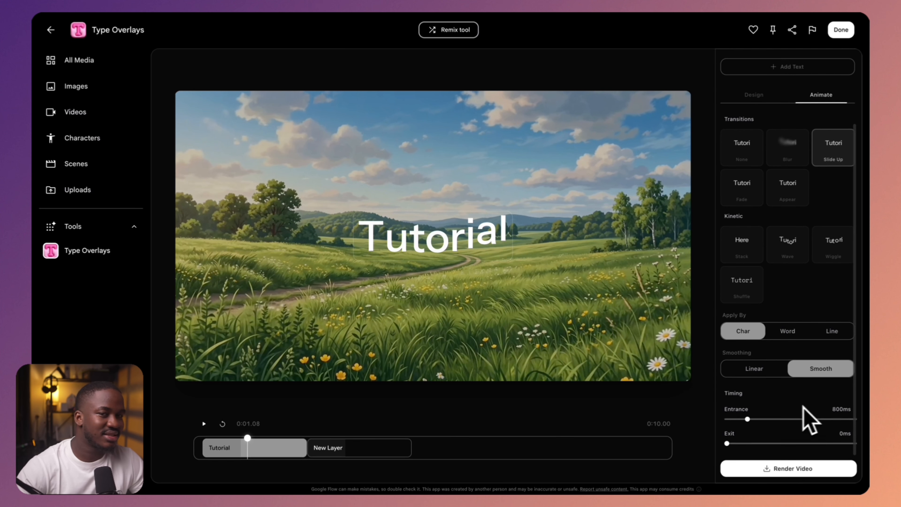
{"action": "left_click_drag", "start_coordinate": [747, 421], "coordinate": [778, 420]}
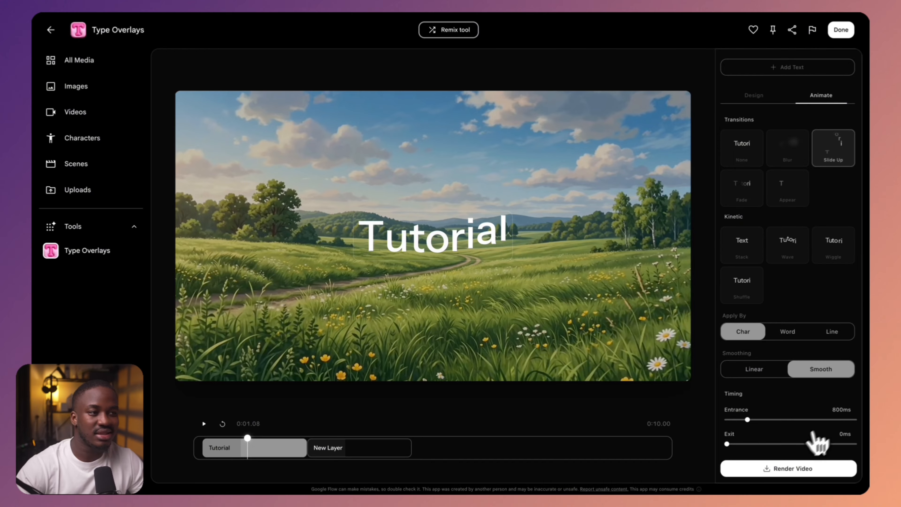
{"action": "left_click", "coordinate": [748, 444]}
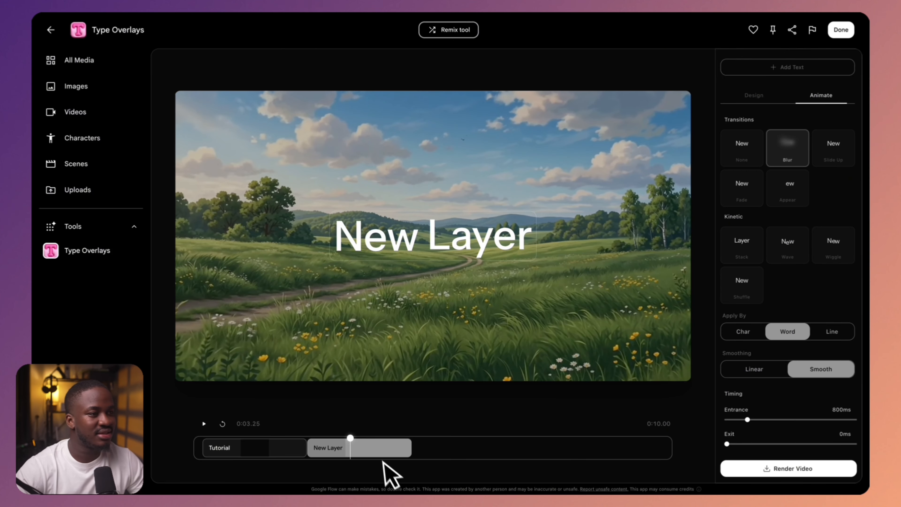
Delete the "New Layer" text clip from the timeline
{"action": "key", "text": "Delete"}
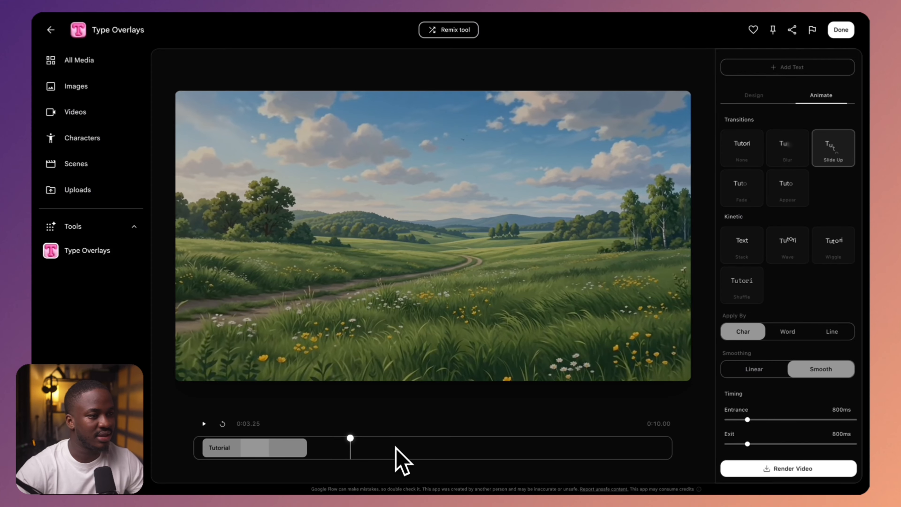
Extend the "Tutorial" text clip to the end of the timeline and replay the video from the start
{"action": "left_click_drag", "start_coordinate": [306, 450], "coordinate": [673, 458]}
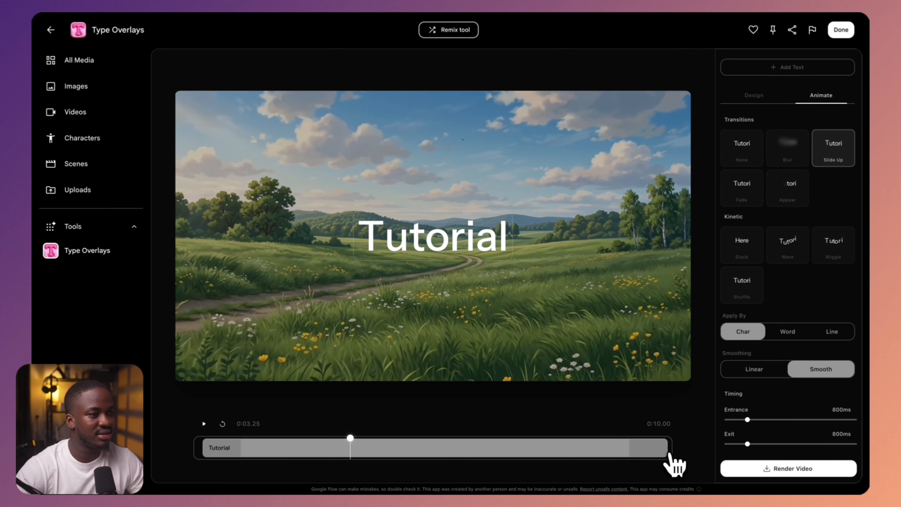
{"action": "left_click", "coordinate": [222, 423]}
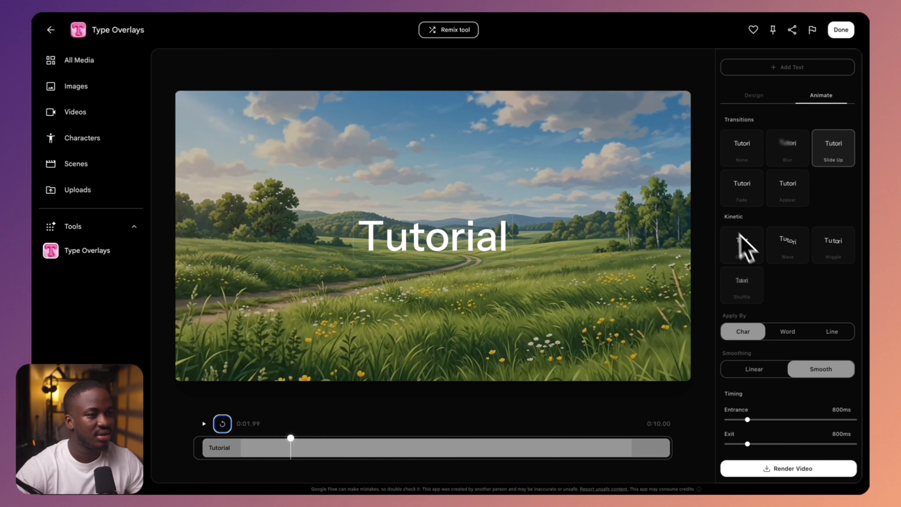
Try the Wave kinetic animation on the "Tutorial" text, switch it to Shuffle, and replay the video from the start
{"action": "double_click", "coordinate": [732, 217]}
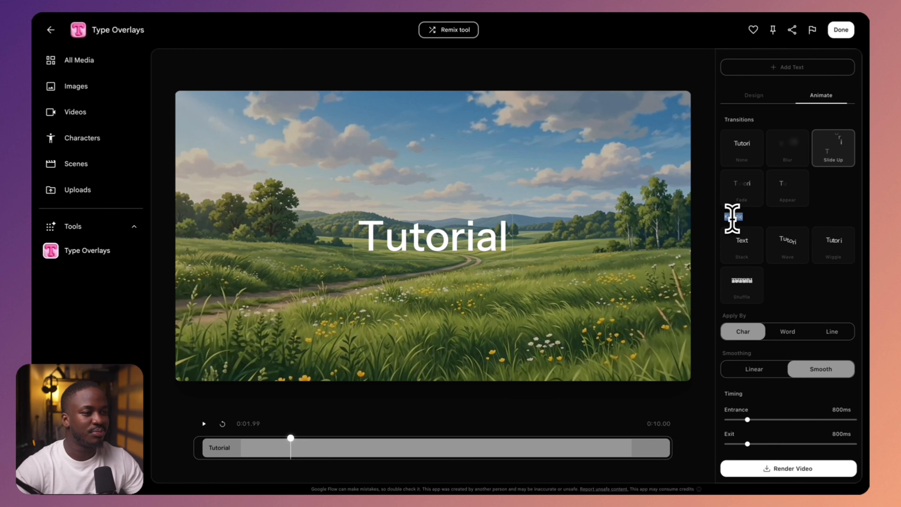
{"action": "left_click", "coordinate": [799, 261]}
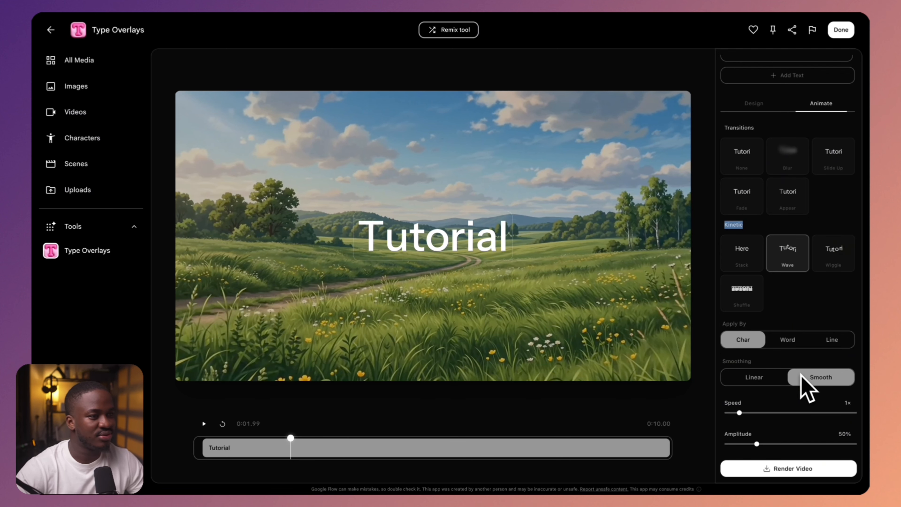
{"action": "left_click", "coordinate": [740, 299]}
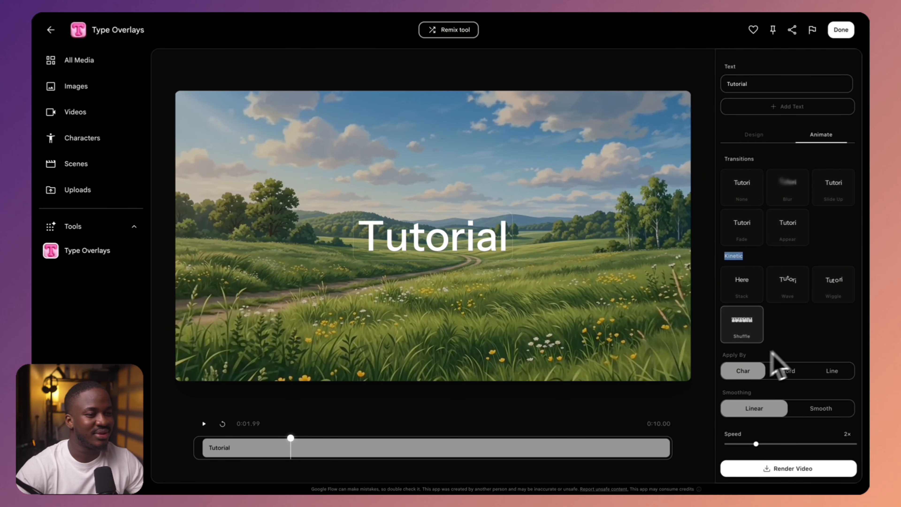
{"action": "left_click", "coordinate": [223, 424]}
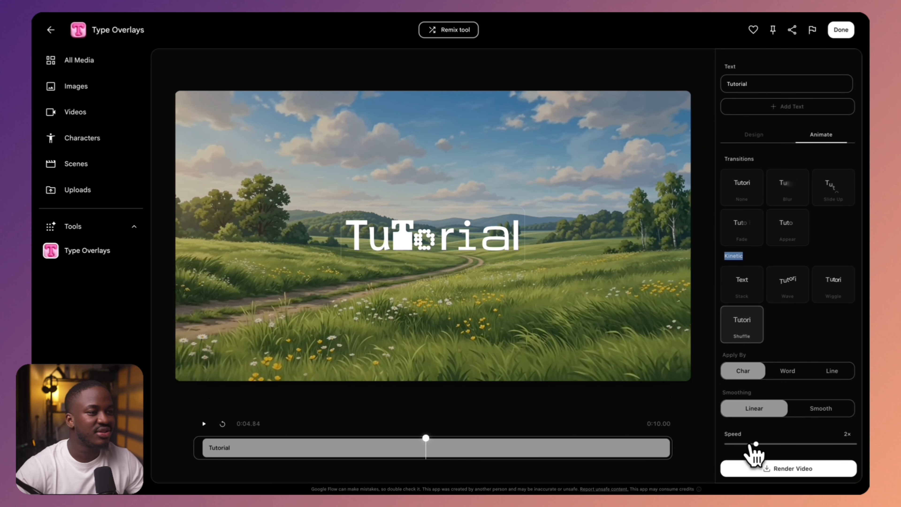
Keep the Shuffle animation's speed at 2x and render the video
{"action": "left_click_drag", "start_coordinate": [754, 445], "coordinate": [756, 444]}
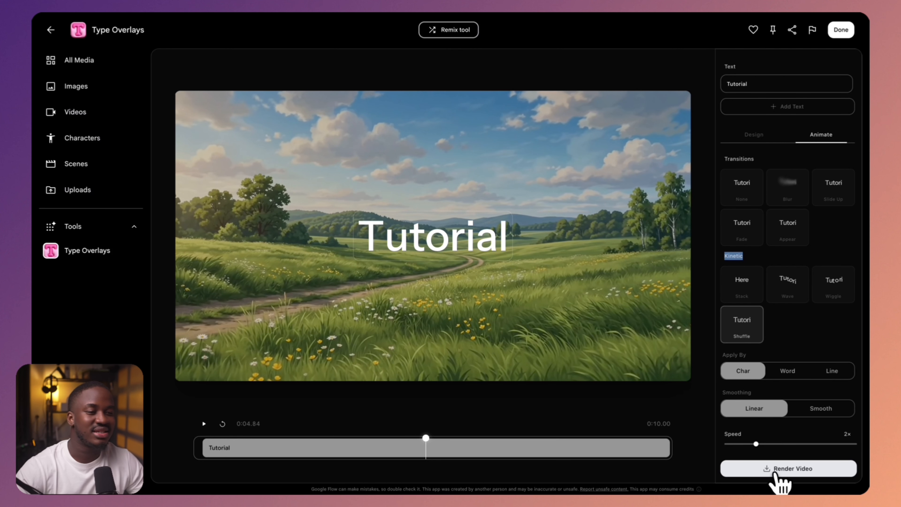
{"action": "left_click", "coordinate": [776, 472]}
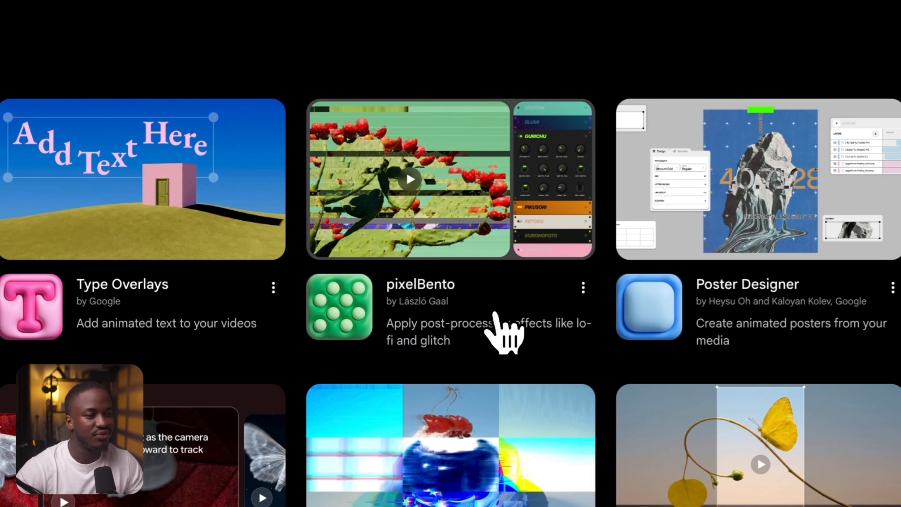
Open the pixelBento tool, load the "Animated landscape" video into it, and scrub through the clip
{"action": "left_click", "coordinate": [456, 250]}
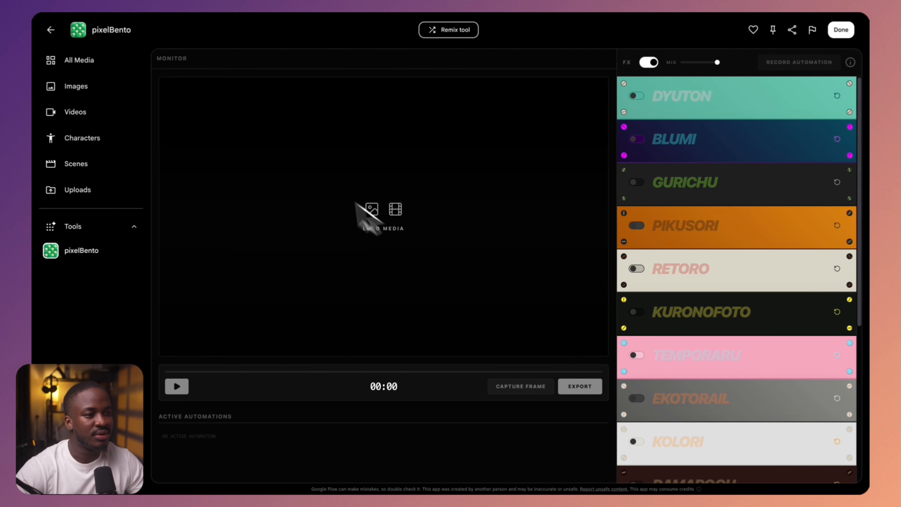
{"action": "left_click", "coordinate": [390, 227]}
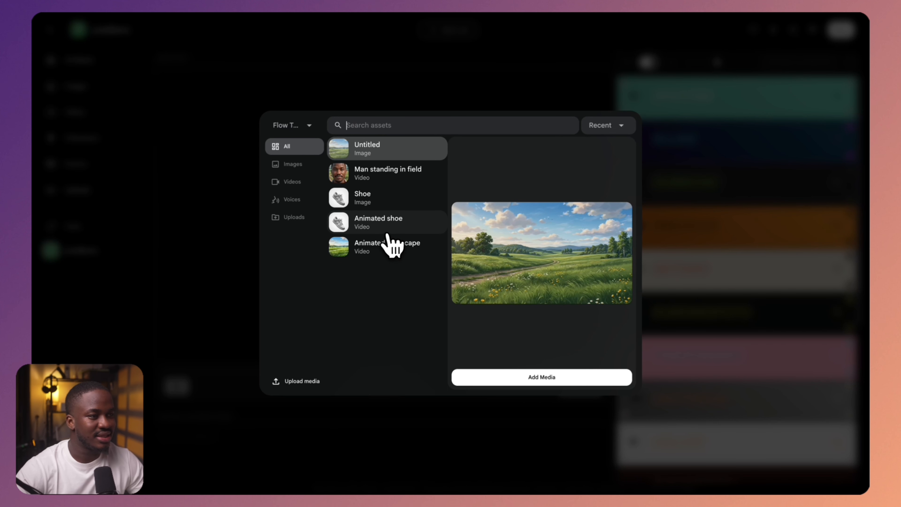
{"action": "left_click", "coordinate": [376, 251]}
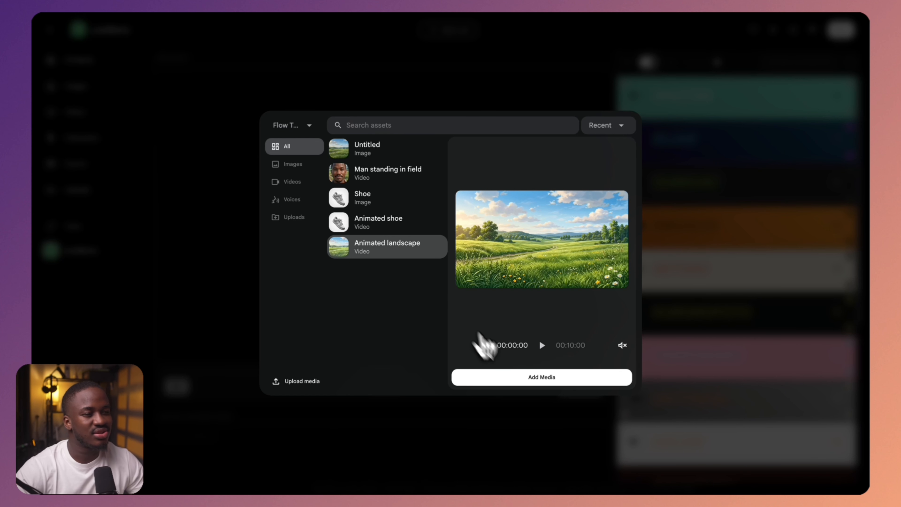
{"action": "left_click", "coordinate": [511, 381]}
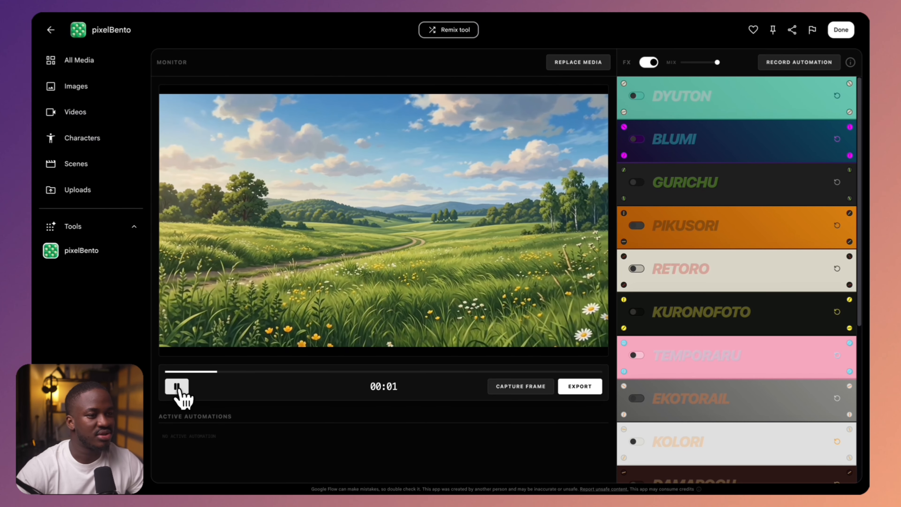
{"action": "left_click_drag", "start_coordinate": [193, 371], "coordinate": [293, 377]}
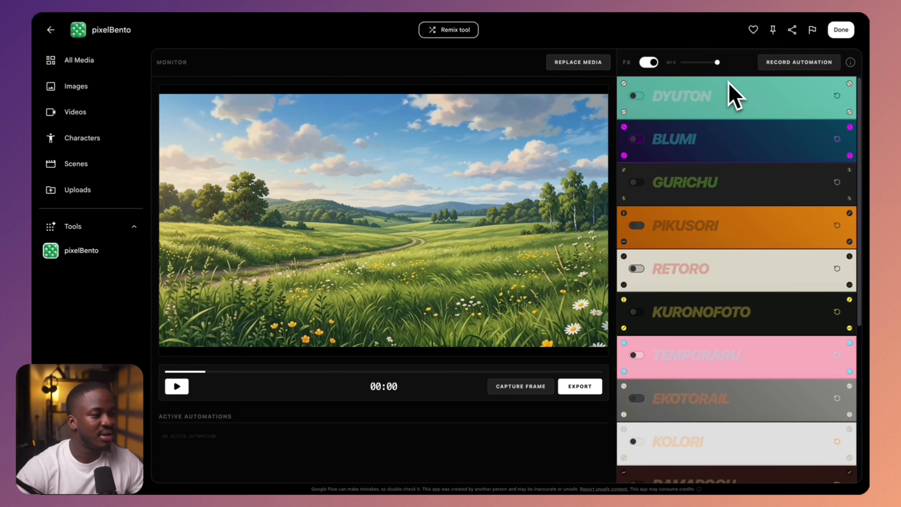
Turn on the Retoro effect for the landscape video, briefly toggle Gurichu, and expand Retoro's controls
{"action": "left_click", "coordinate": [652, 63]}
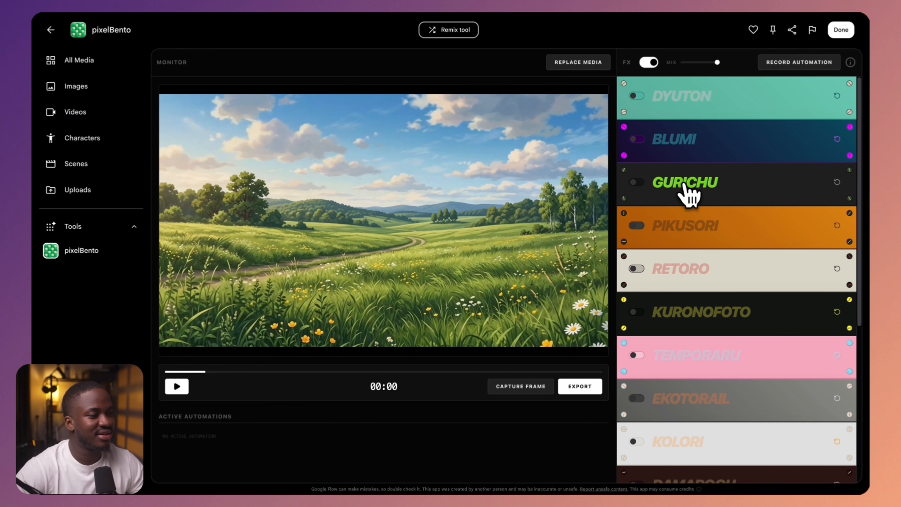
{"action": "left_click", "coordinate": [636, 269]}
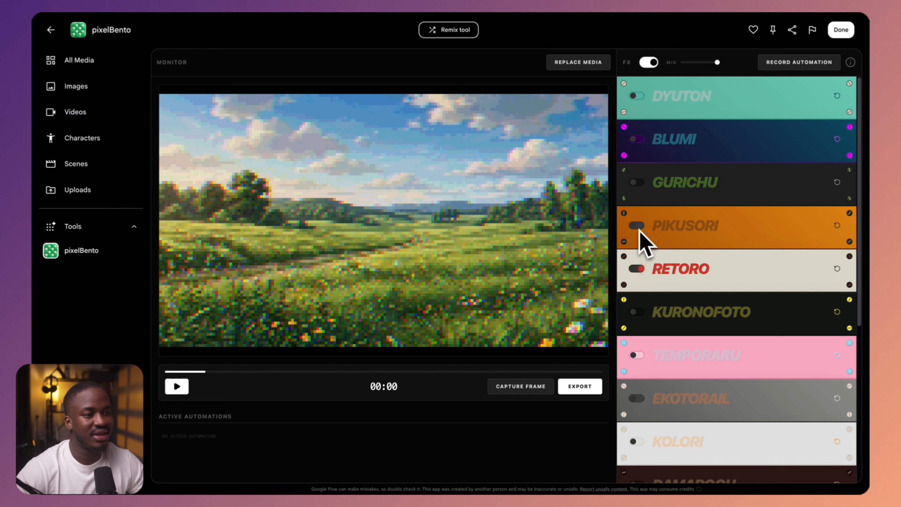
{"action": "left_click", "coordinate": [638, 184]}
{"action": "left_click", "coordinate": [639, 184]}
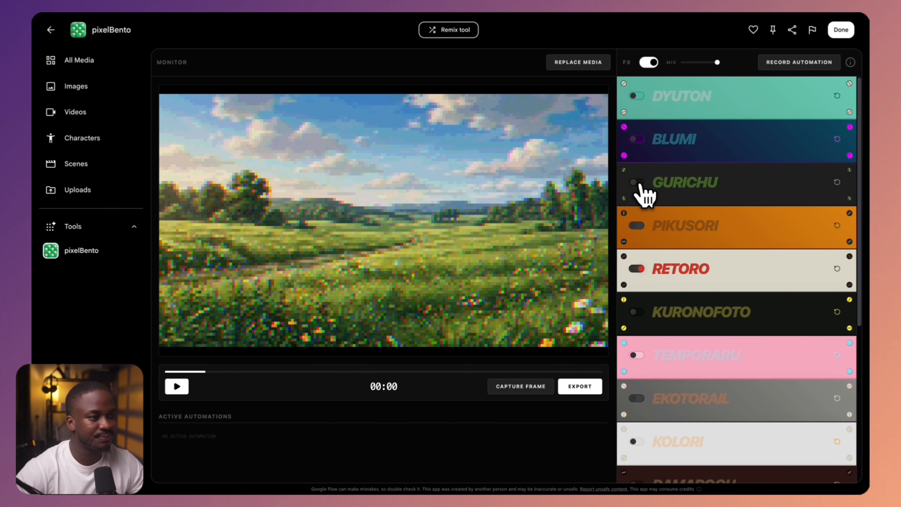
{"action": "left_click", "coordinate": [672, 271]}
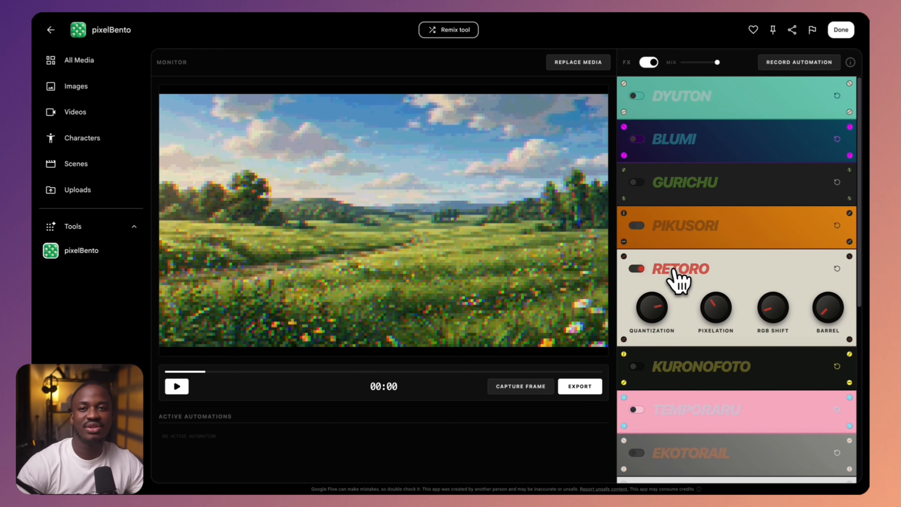